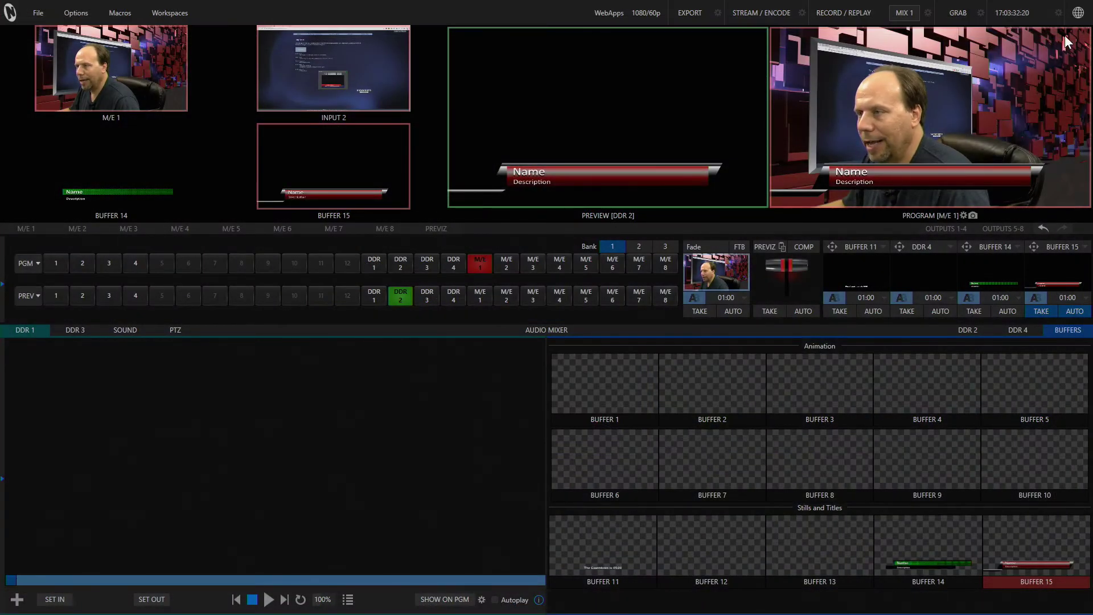
- Open the NewTek web interface from the globe icon, then close the outdated built-in browser
left_click(1078, 13)
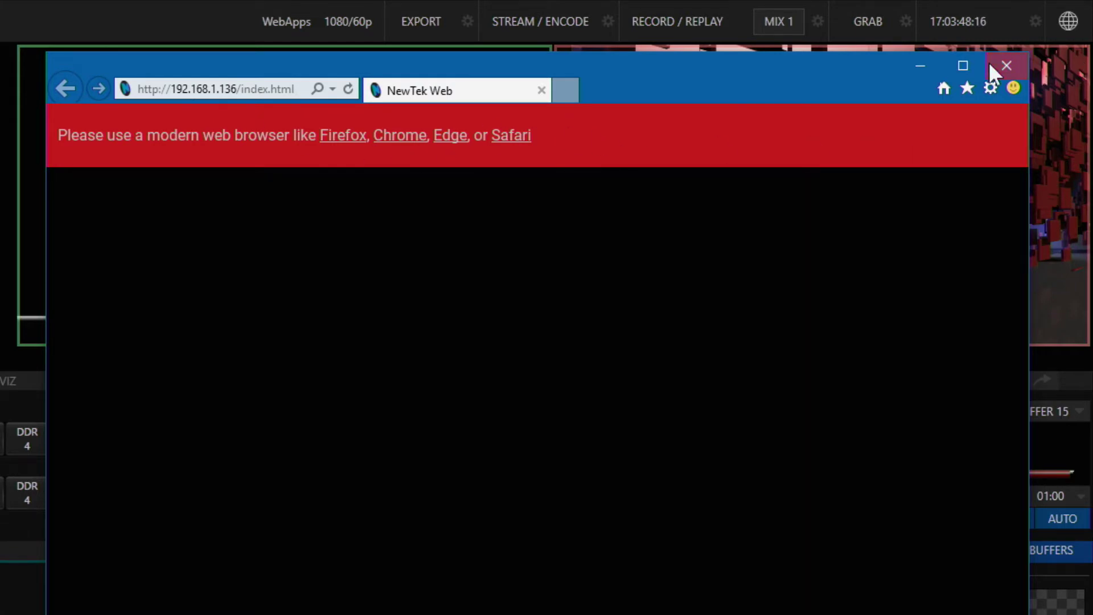
left_click(1006, 65)
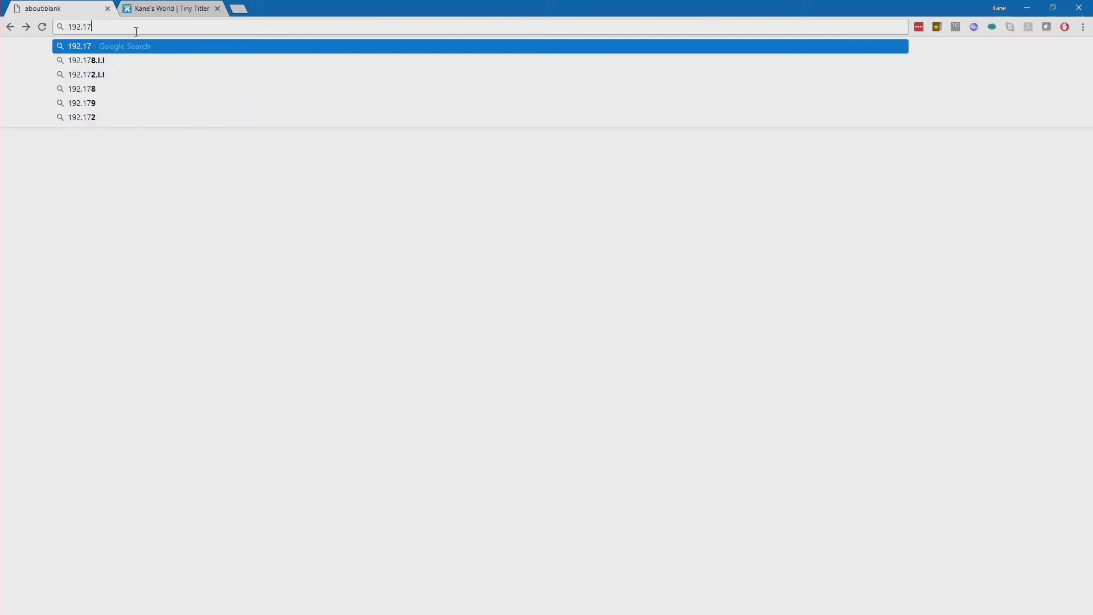
type("68.1.")
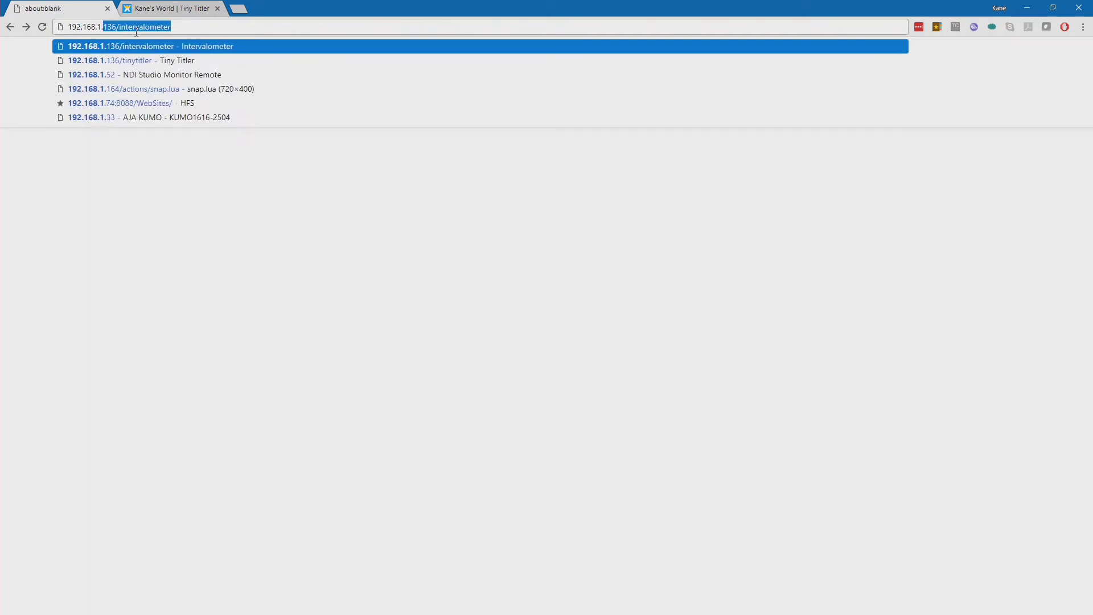
type("136")
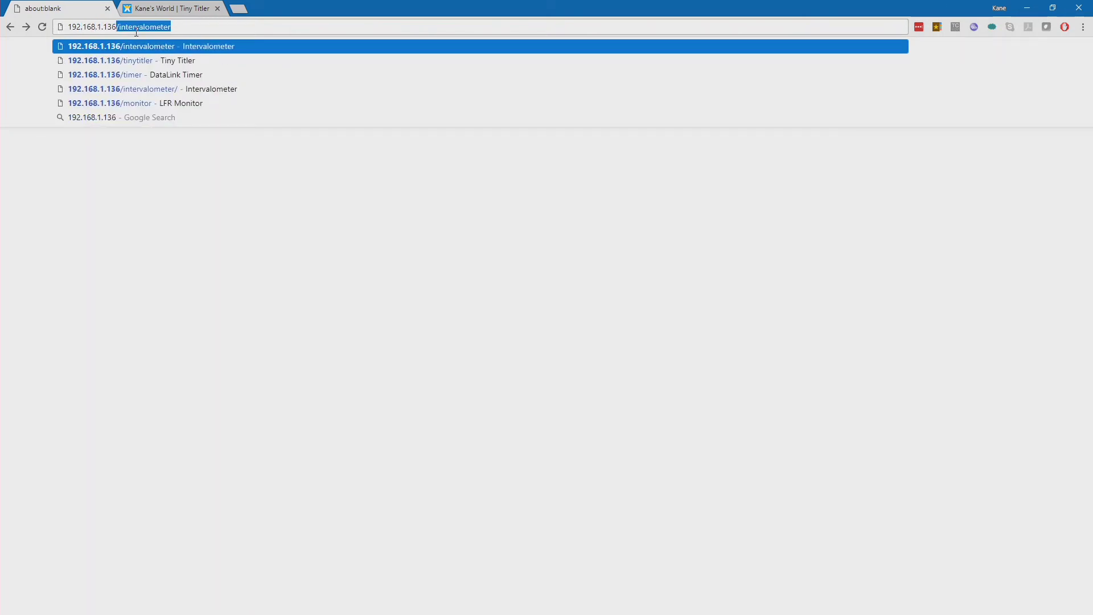
type("/")
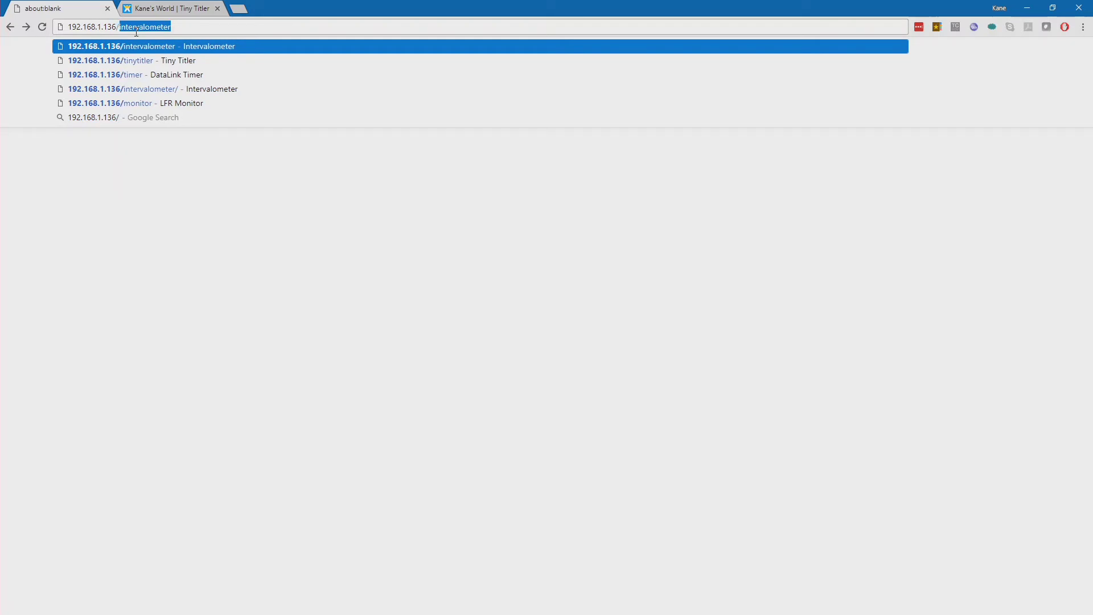
type("/tinytitler")
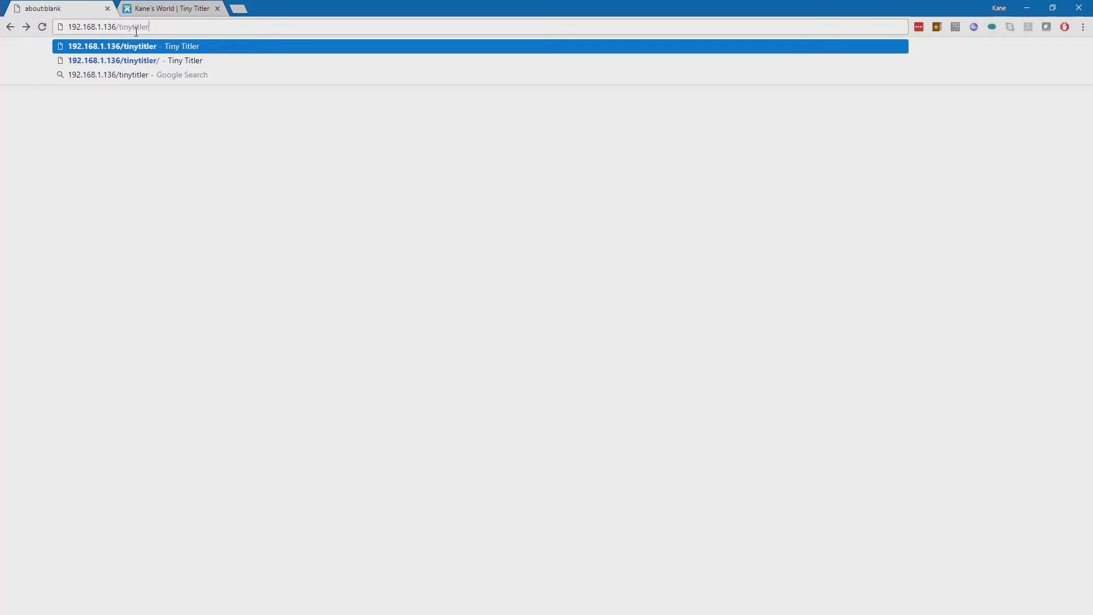
- Load the Tiny Titler page at 192.168.1.136/tinytitler in Chrome
key("Return")
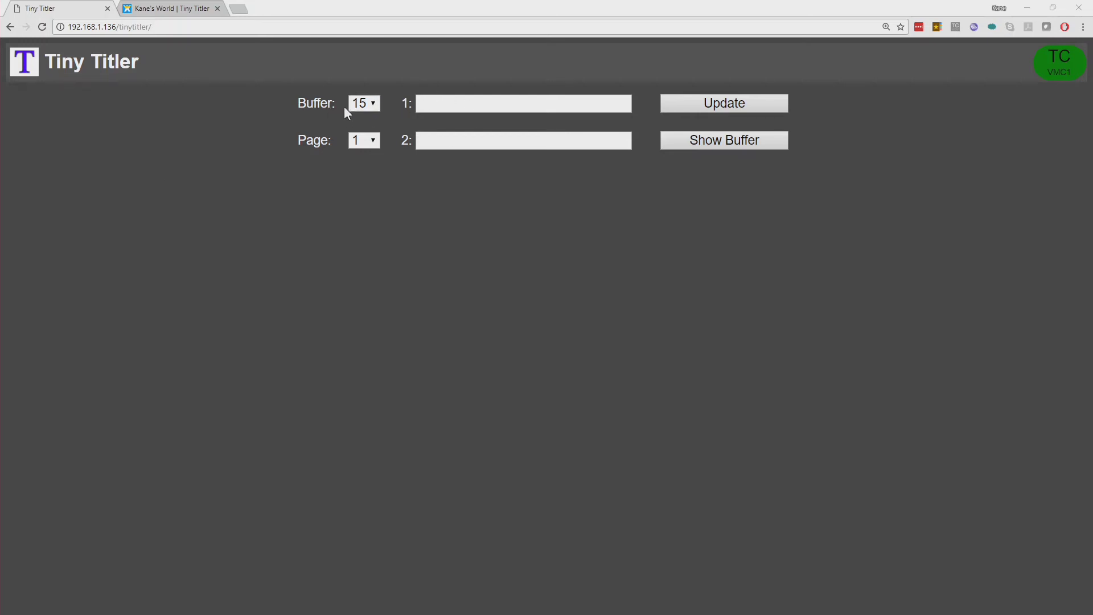
- Enter 'Kane Peterson' and 'NewTek' as buffer 15's two title lines and update it
left_click(436, 102)
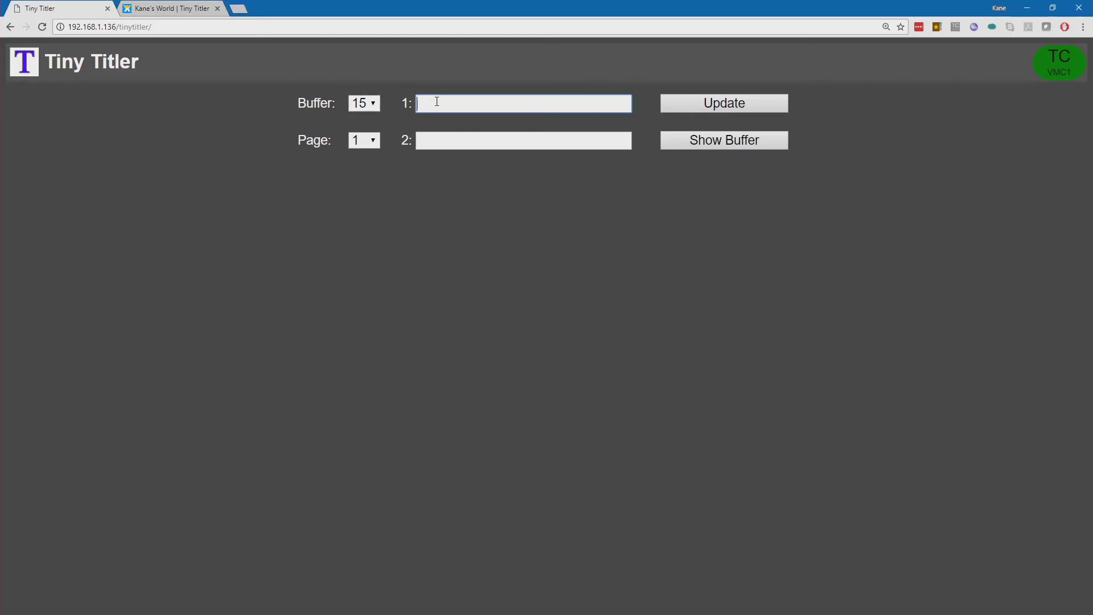
type("Kane Peterson")
key("Tab")
type("NewTek")
left_click(725, 103)
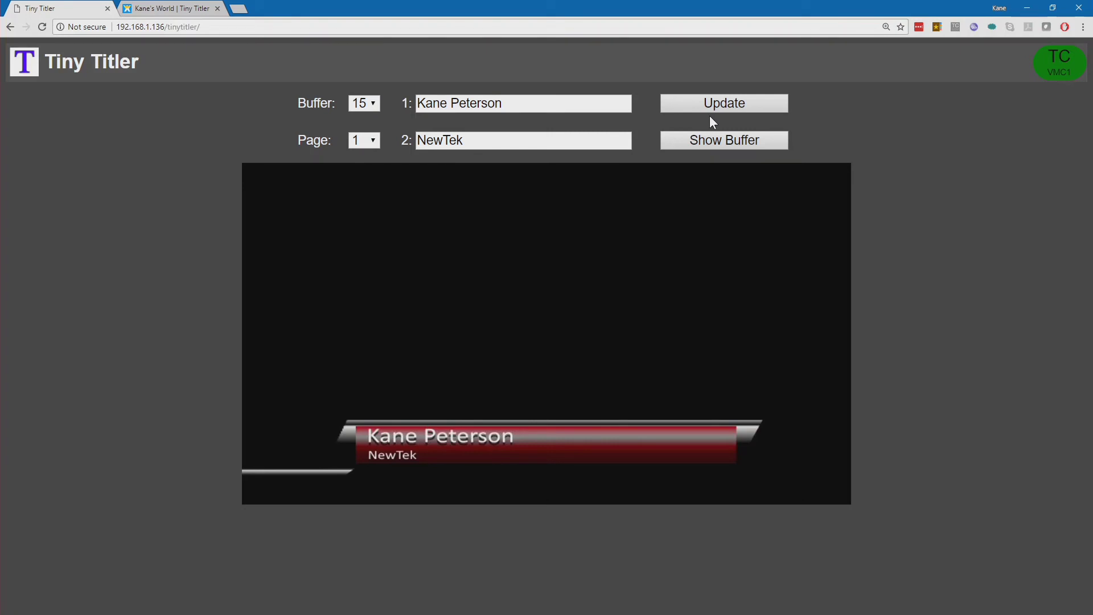
left_click(710, 106)
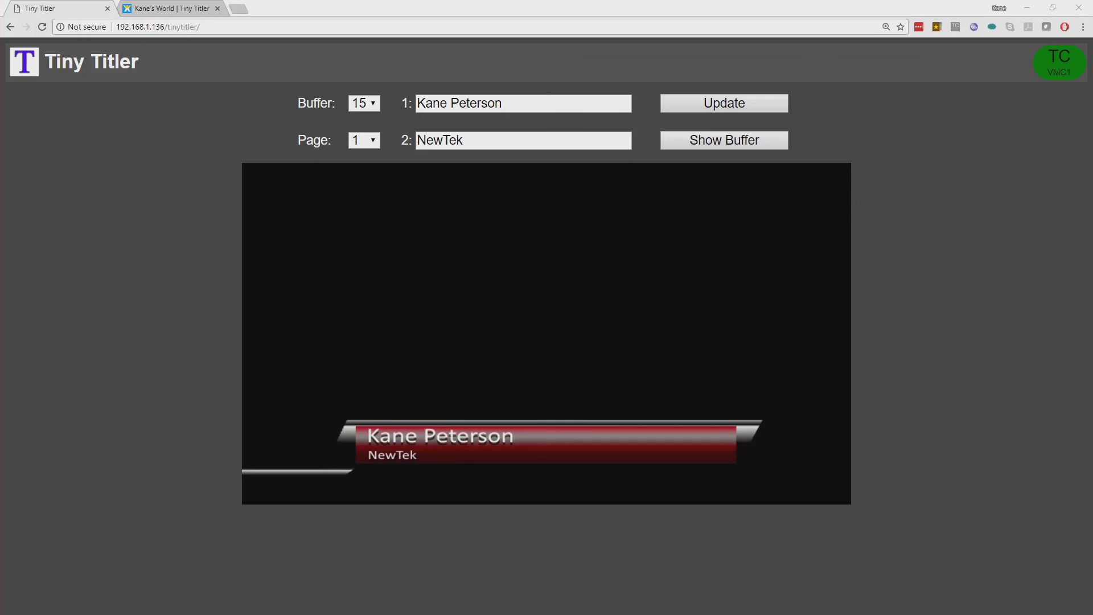
- Select buffer 14 and show its green Name/Description lower third in the preview
left_click(364, 103)
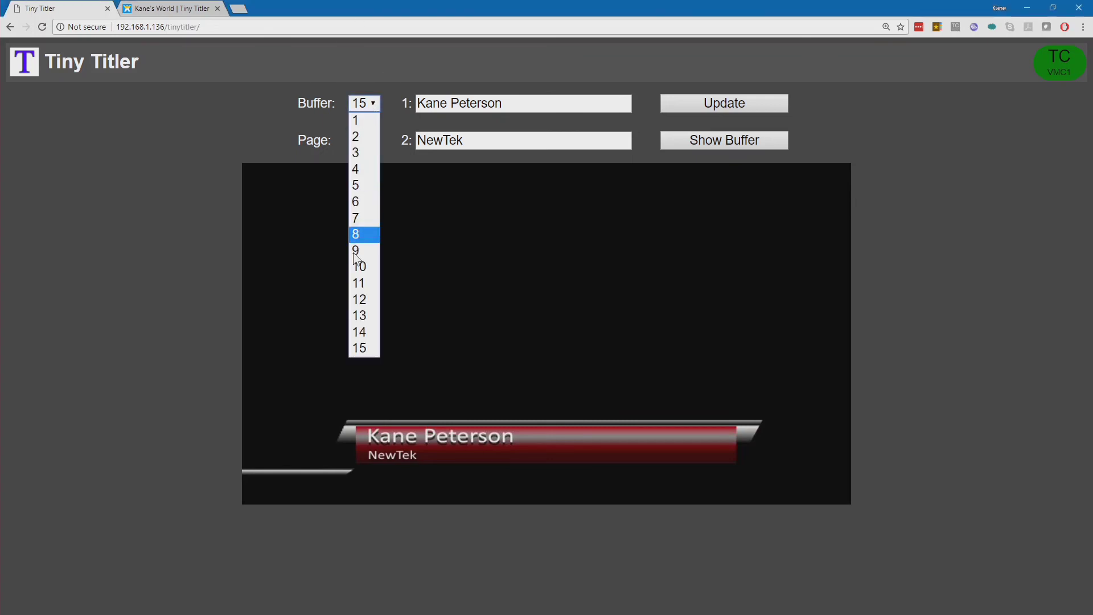
left_click(360, 332)
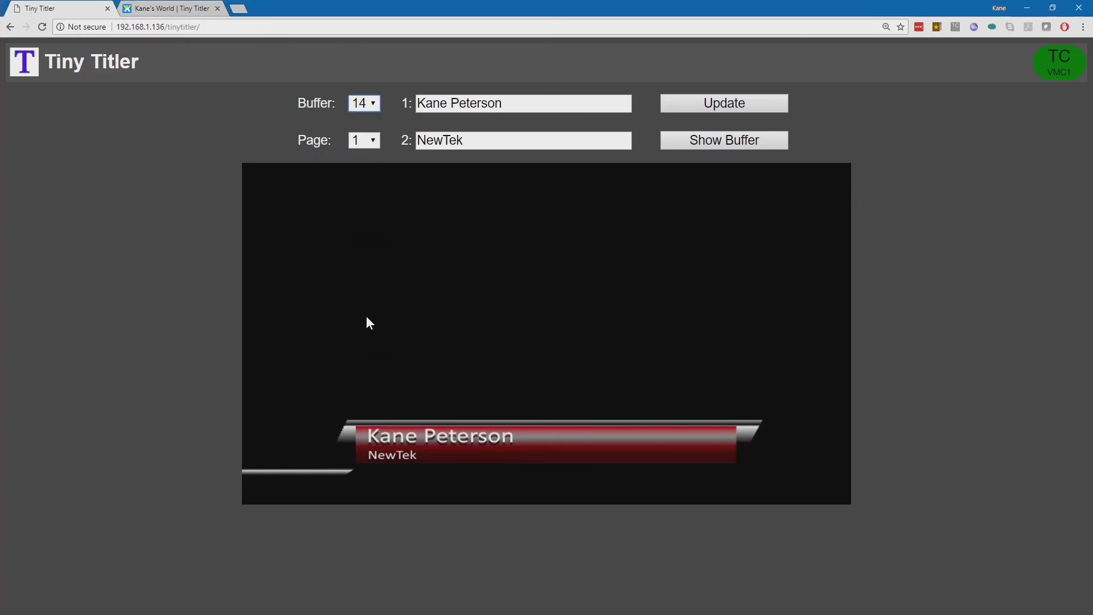
left_click(724, 141)
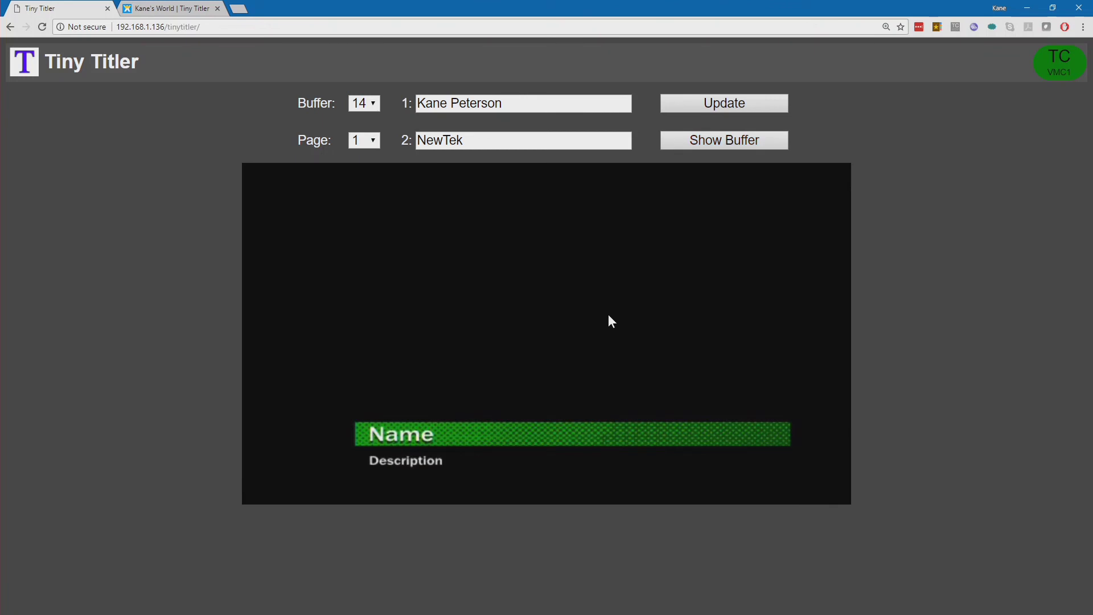